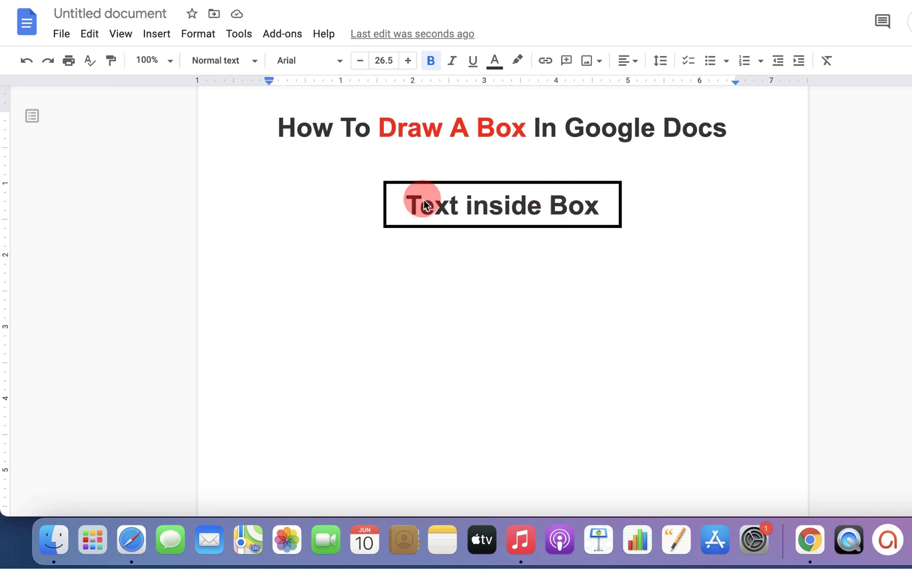
Delete the boxed 'Text inside Box' drawing below the title.
click(472, 153)
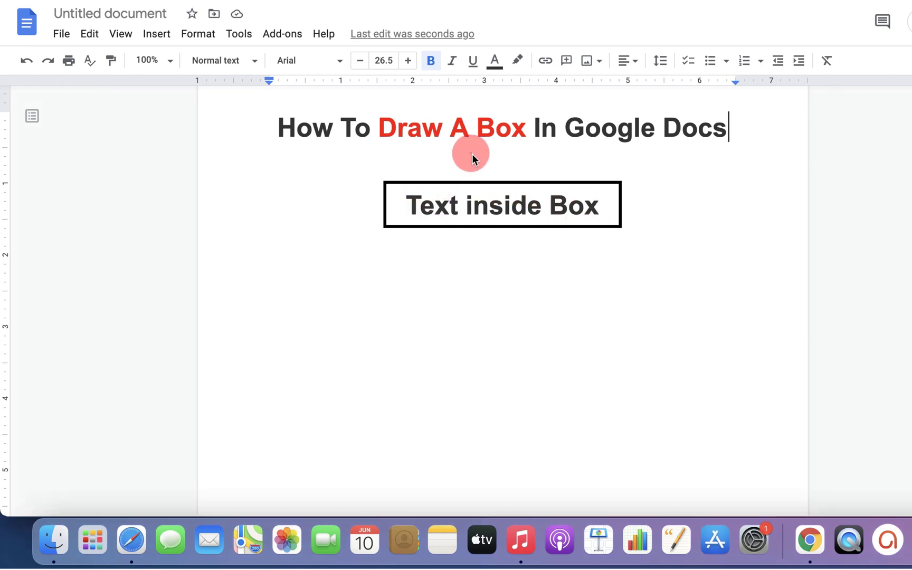
key(BackSpace)
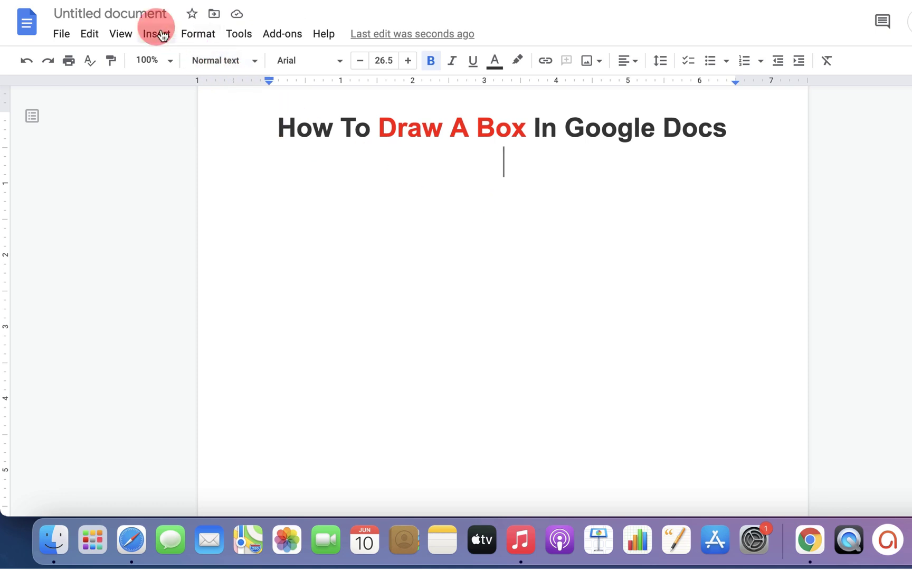
Insert a 1x1 table below the title and narrow it from both sides.
click(158, 37)
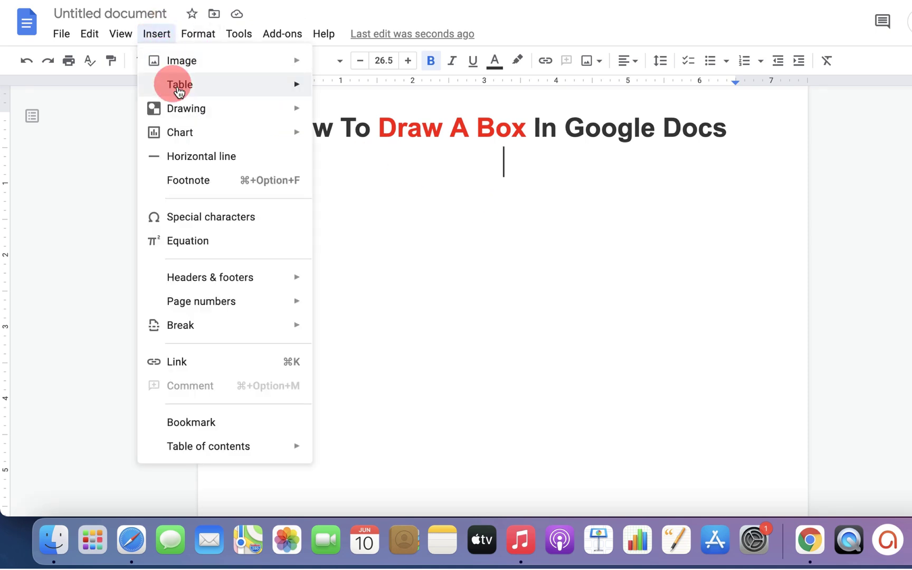
mouse_move(179, 85)
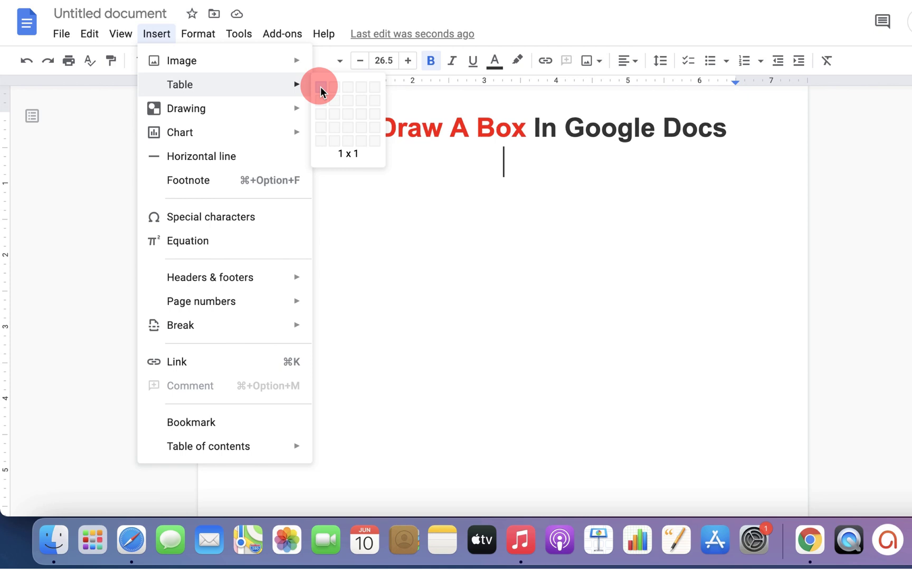
click(320, 86)
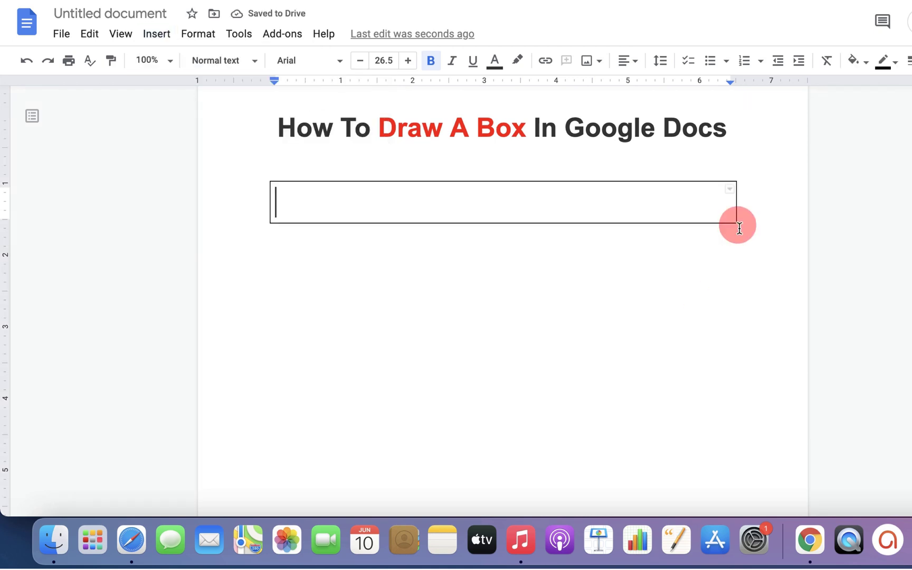
drag(204, 209, 391, 207)
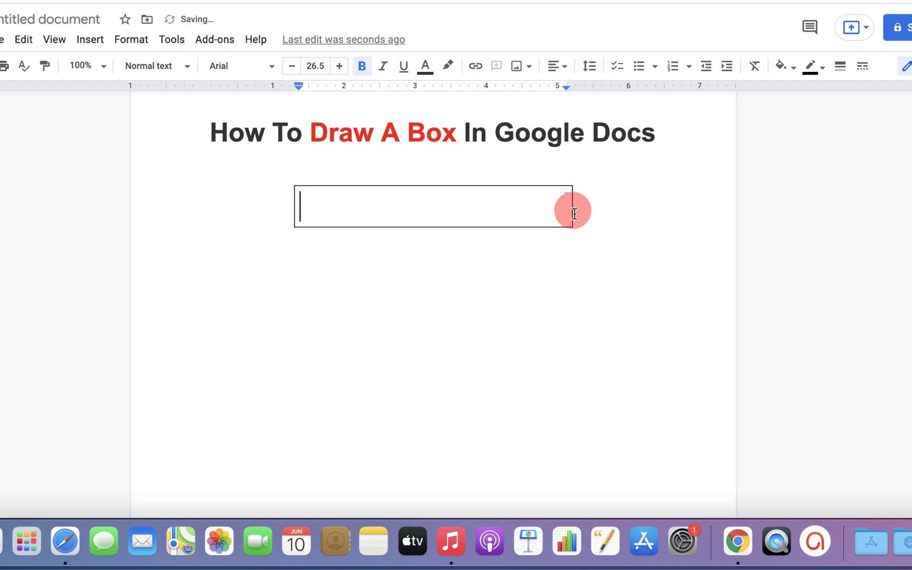
drag(575, 214, 491, 200)
Give all the box's borders a red, 3pt, solid style and return inside the cell.
click(488, 192)
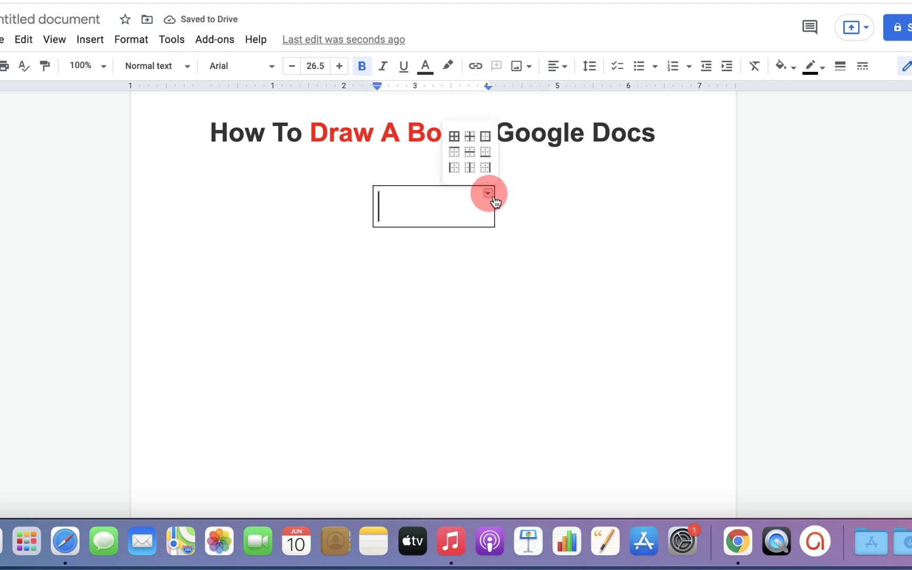
click(456, 136)
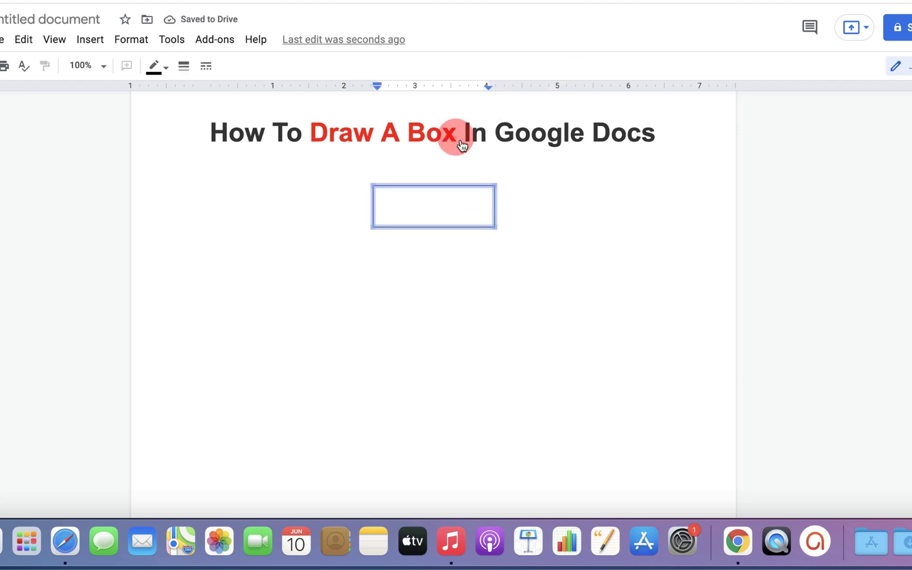
click(168, 68)
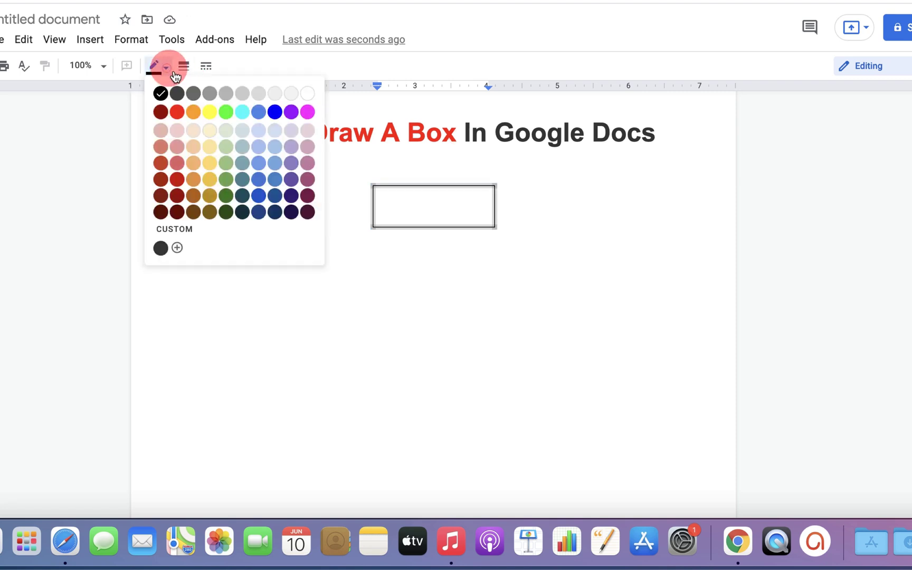
click(177, 112)
click(184, 66)
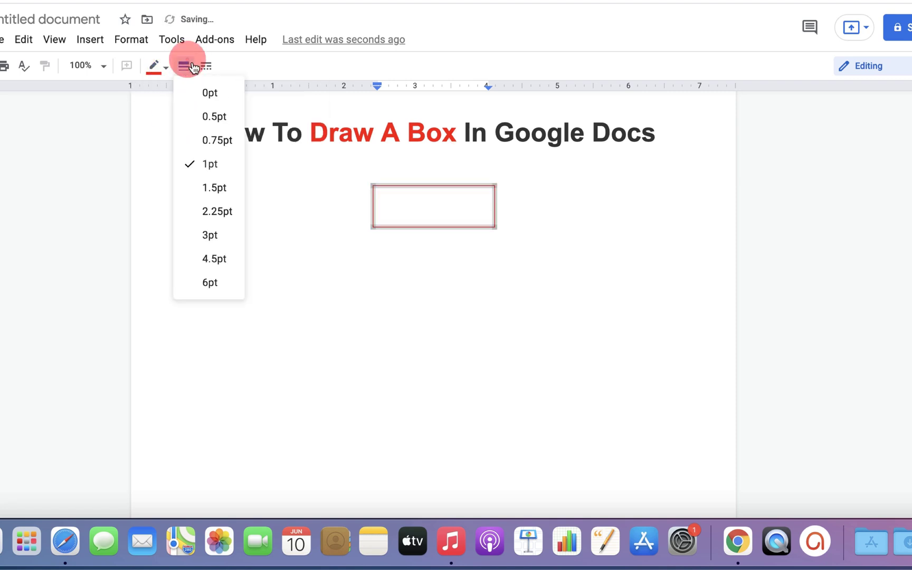
click(229, 240)
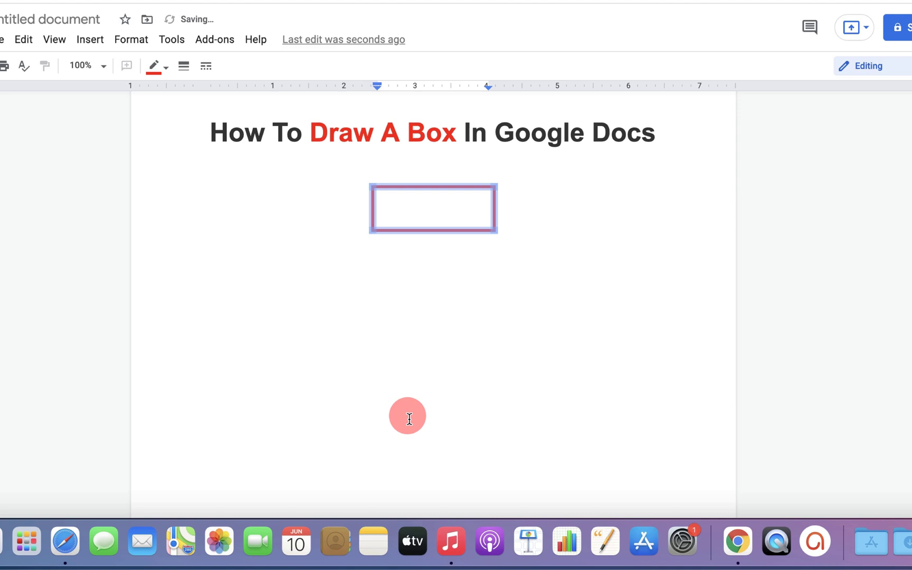
click(205, 66)
click(240, 136)
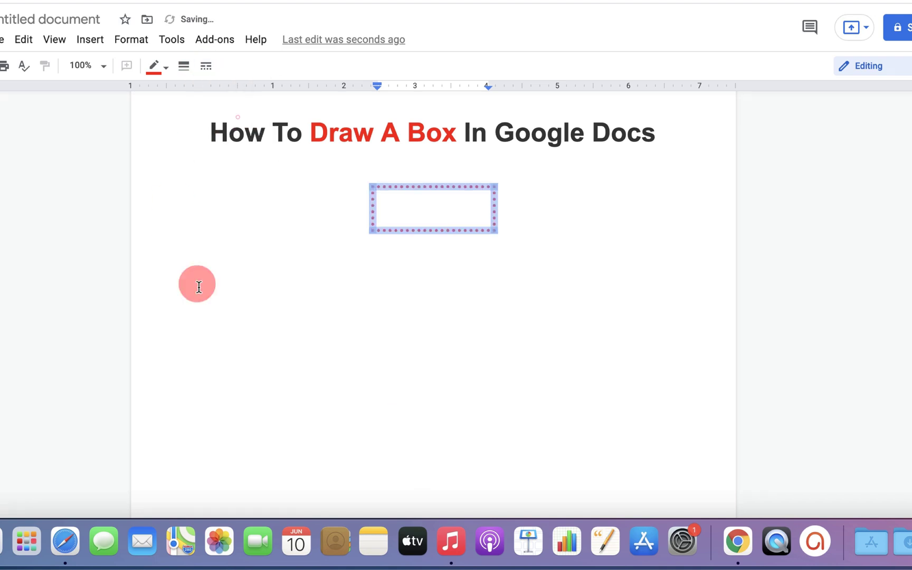
click(205, 66)
click(221, 93)
click(598, 228)
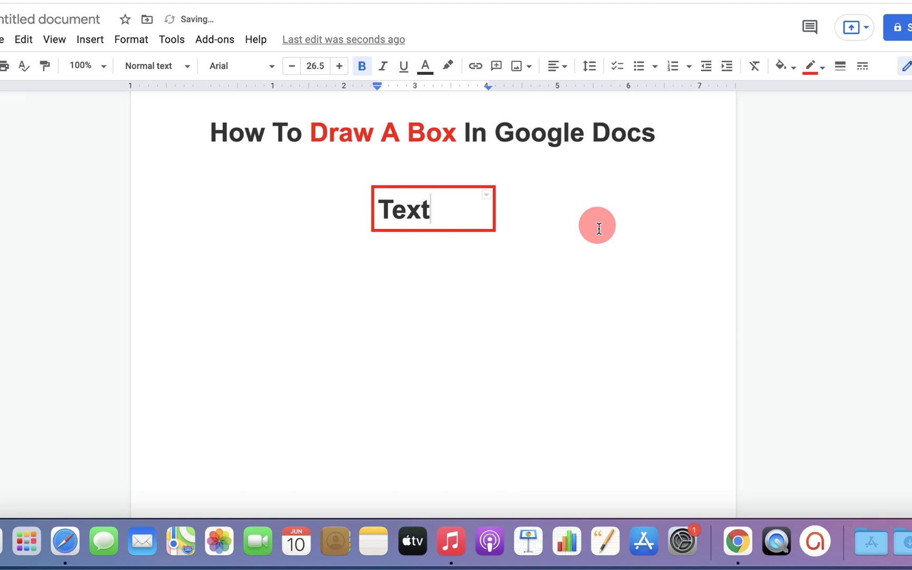
Select the word 'Text' and centre-align it within the box.
key(super+a)
click(714, 234)
key(shift+Up)
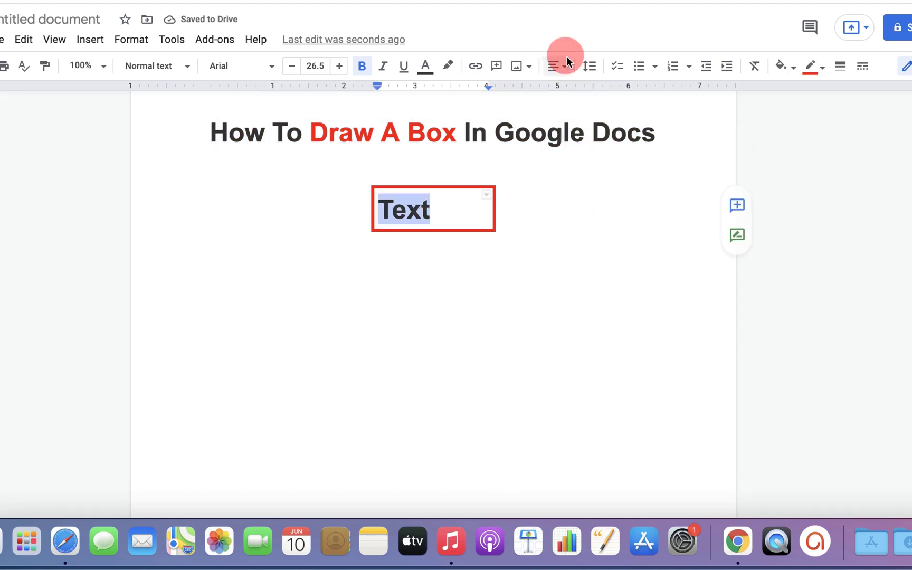
click(560, 66)
click(518, 93)
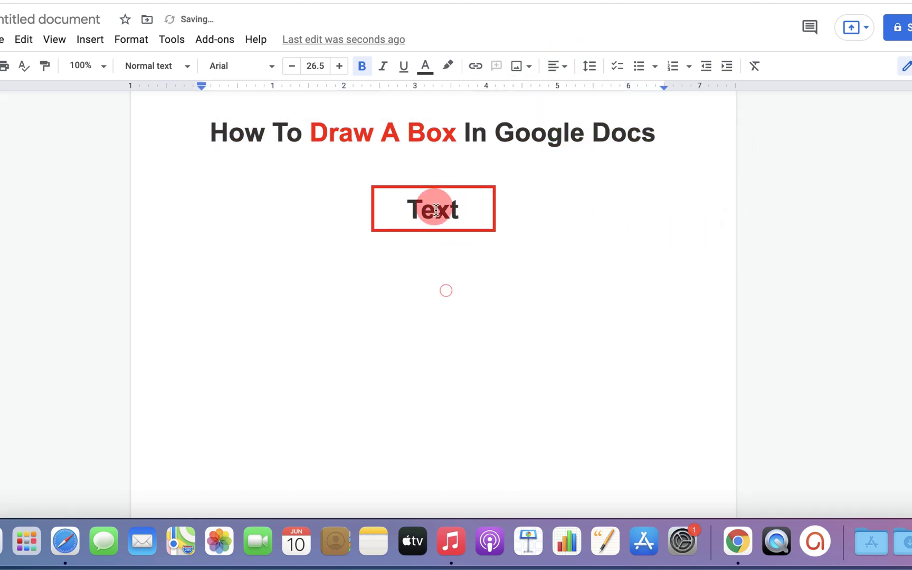
click(437, 212)
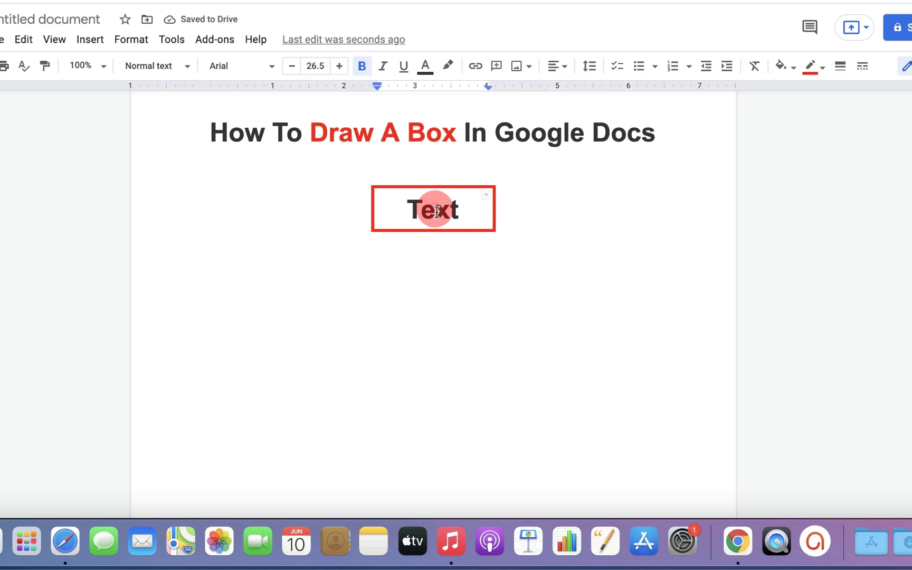
click(487, 196)
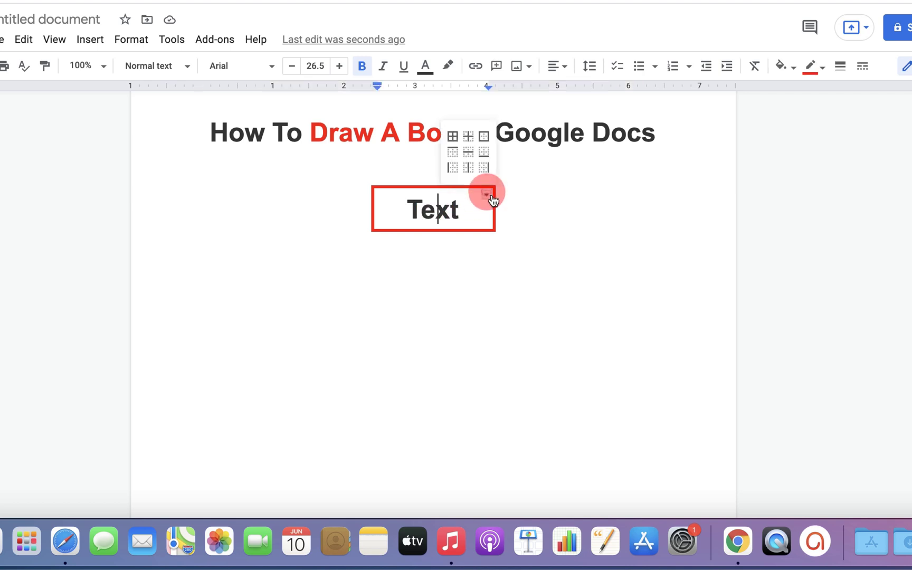
Left-align the table box through Table properties.
right_click(455, 209)
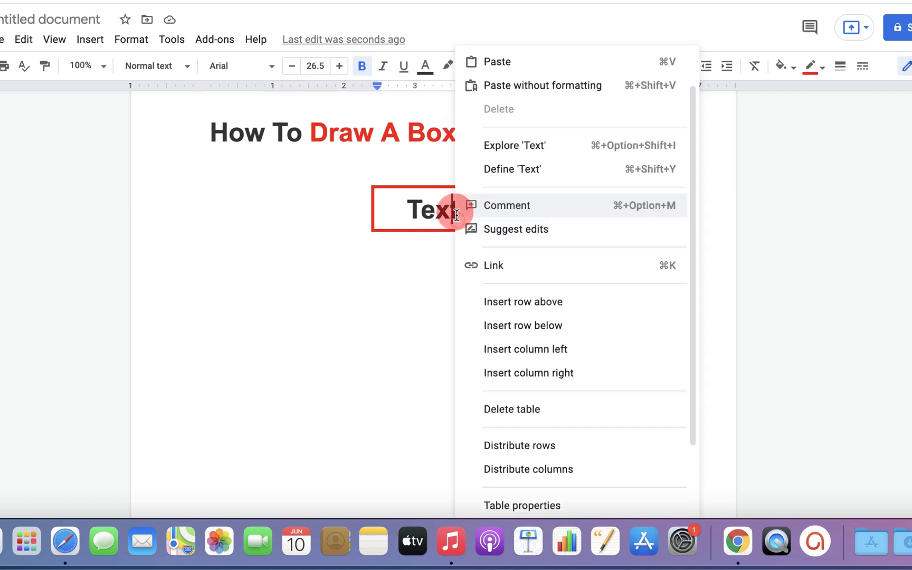
click(519, 507)
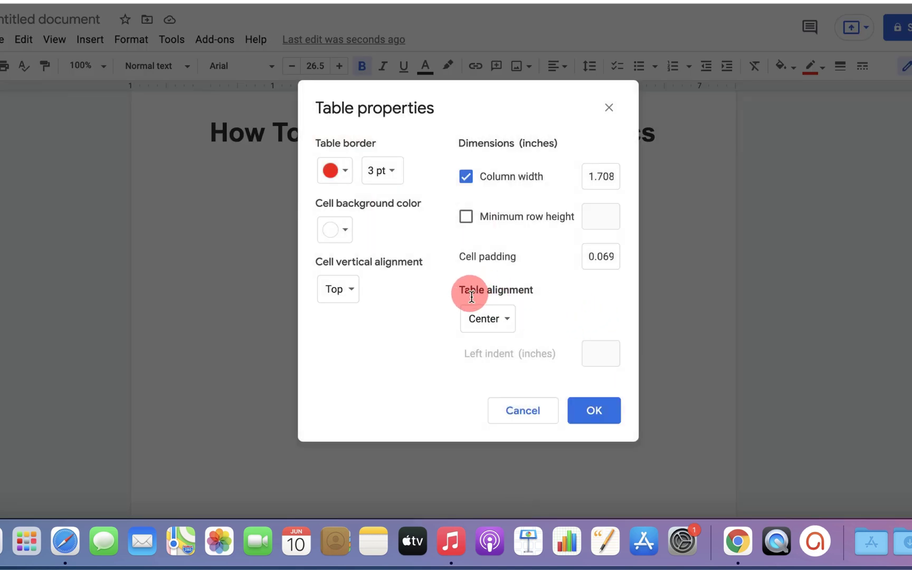
drag(471, 293, 539, 286)
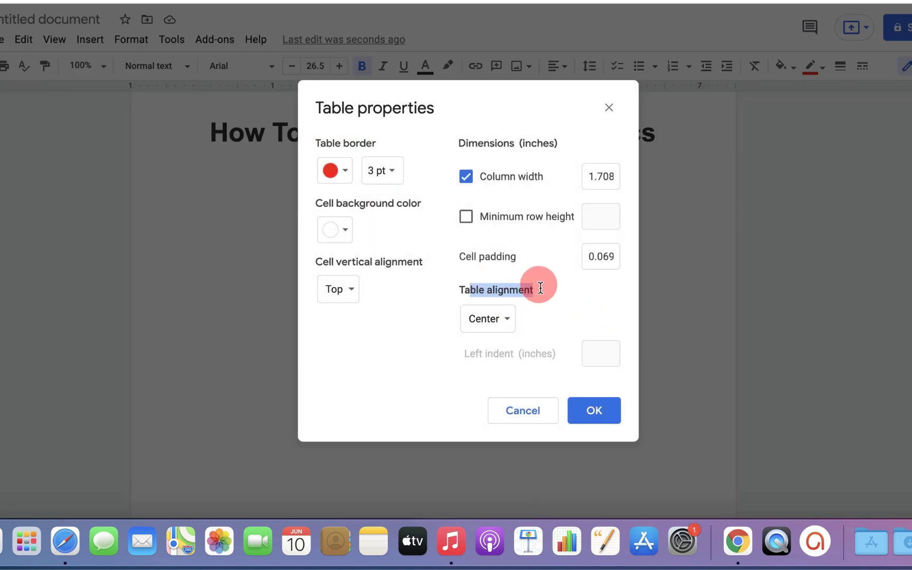
click(483, 334)
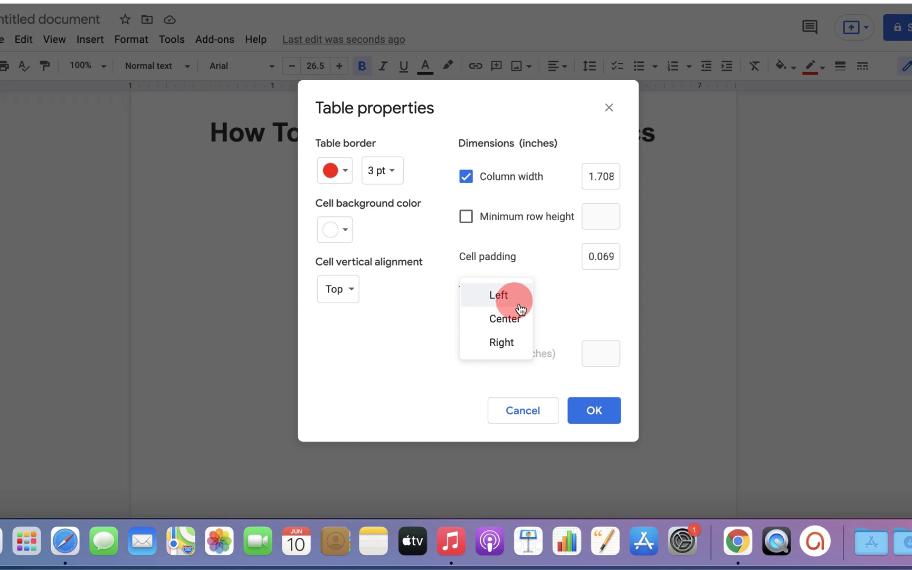
click(520, 309)
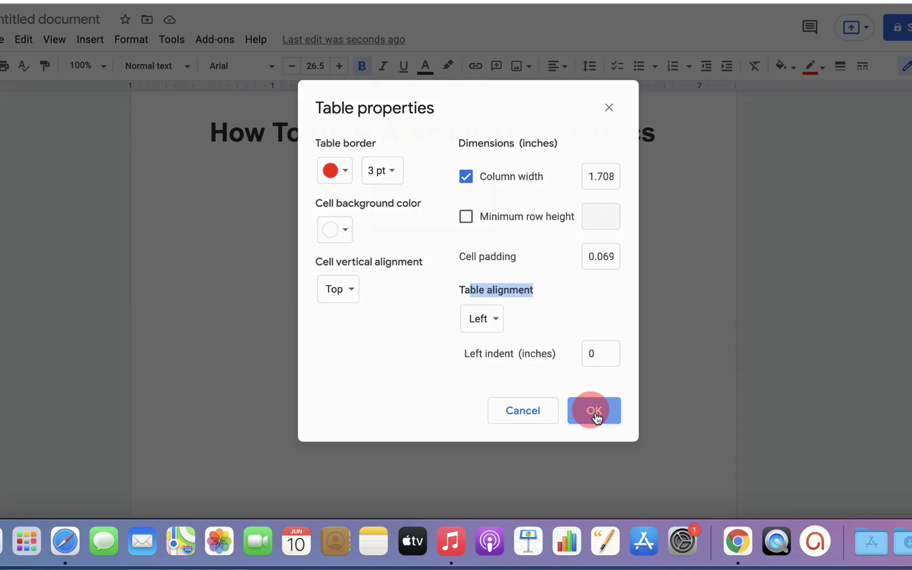
click(594, 412)
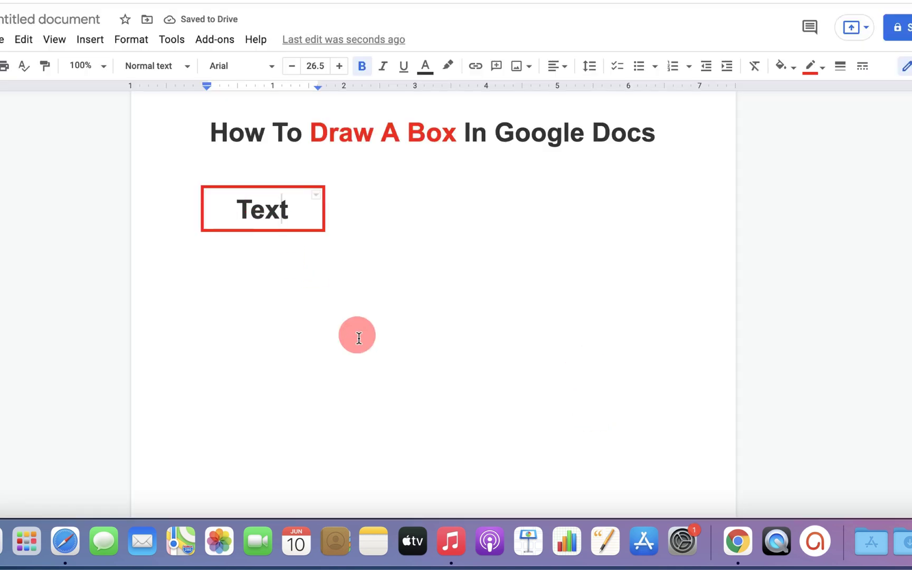
Add two blank lines under 'Text', delete them again, and move below the box.
click(437, 209)
key(Return)
key(Return)
key(Return)
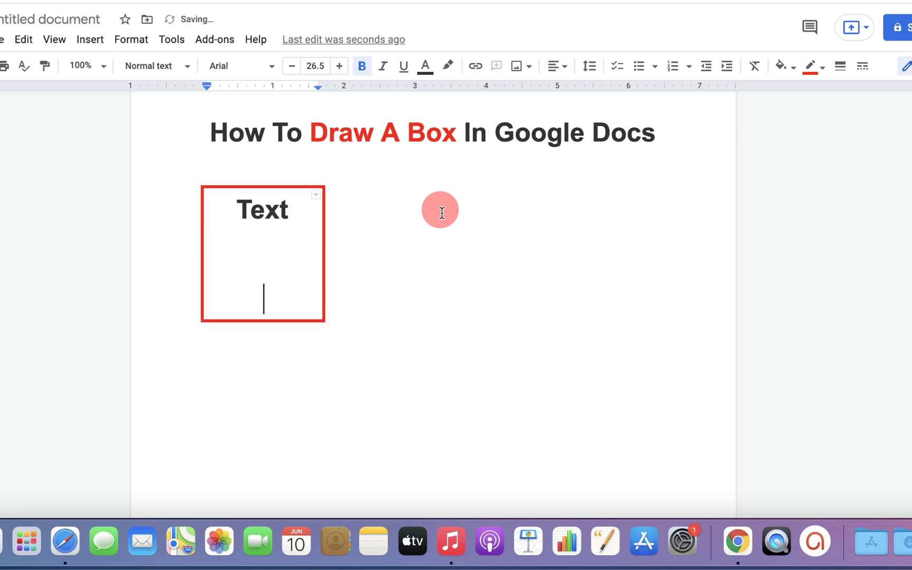
key(Return)
key(Return)
key(Return)
key(Return)
key(BackSpace)
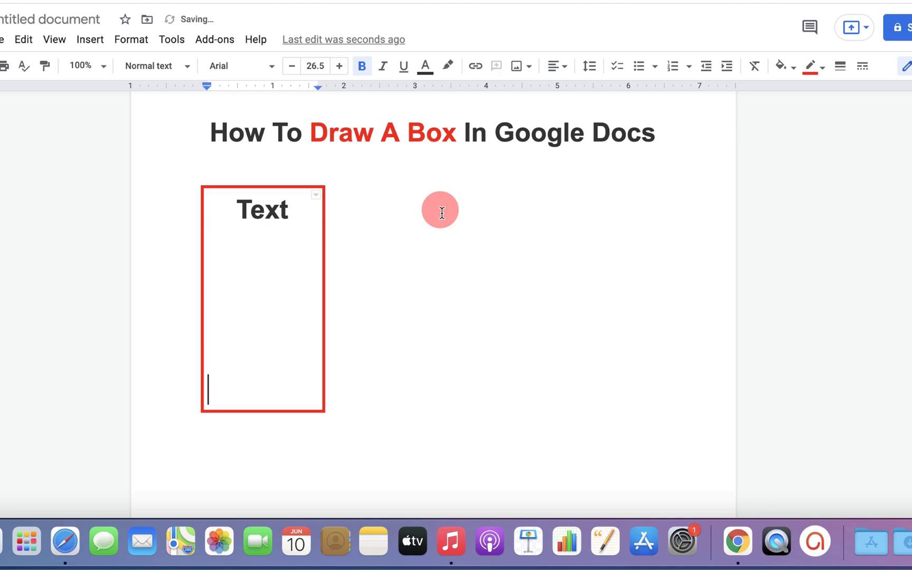
key(BackSpace)
key(BackSpace)
key(BackSpace)
key(BackSpace)
key(BackSpace)
key(BackSpace)
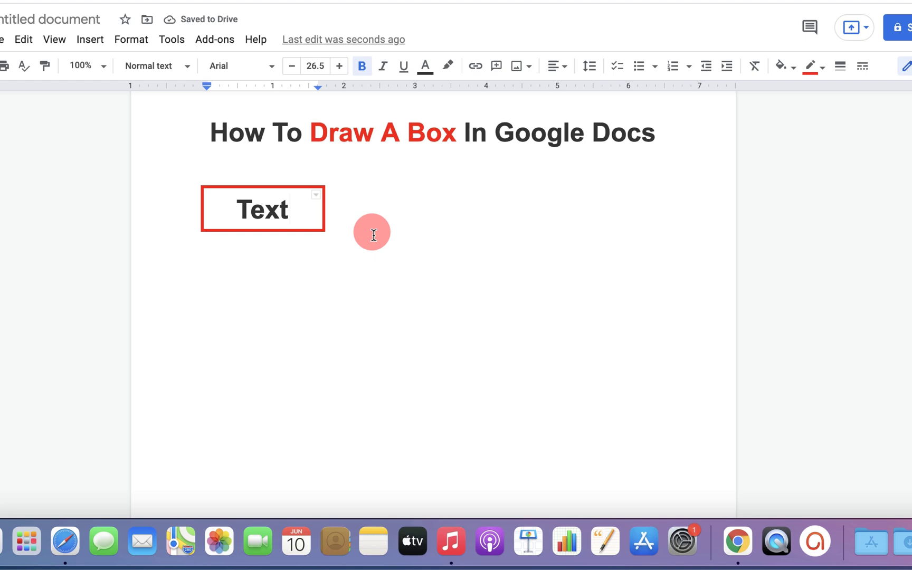
click(384, 224)
Start a new drawing and drag out a rectangle shape on its canvas.
click(91, 39)
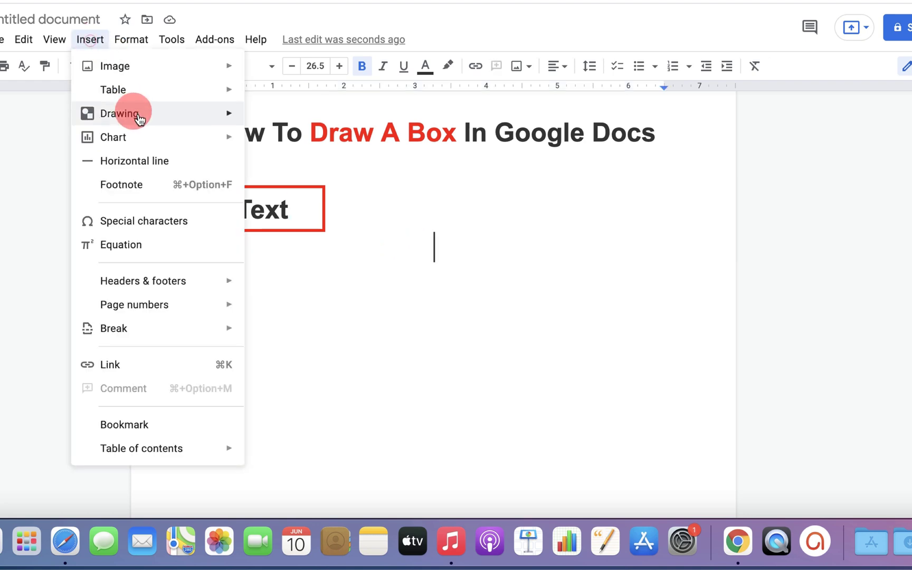
click(274, 119)
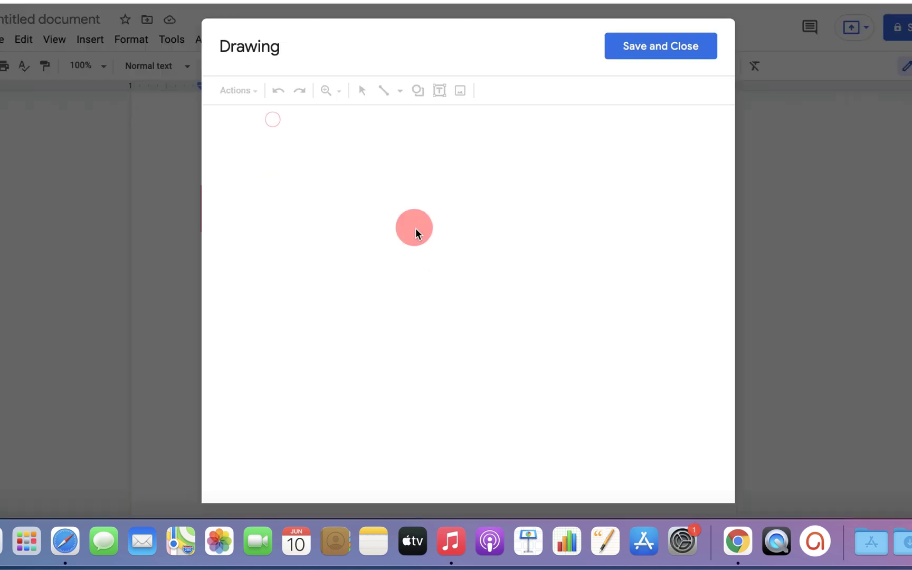
click(418, 92)
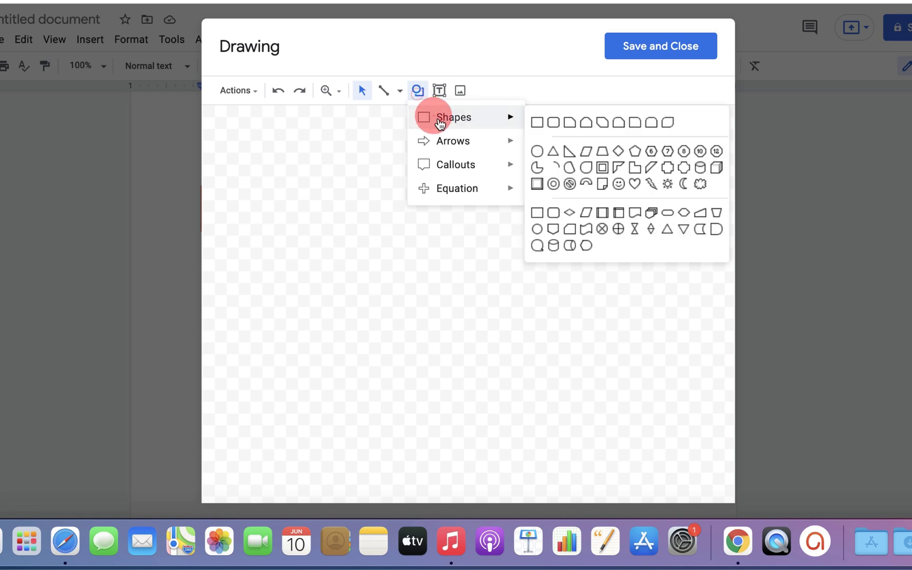
click(528, 117)
mouse_move(337, 178)
mouse_down()
mouse_move(438, 246)
mouse_move(526, 245)
mouse_up()
click(488, 91)
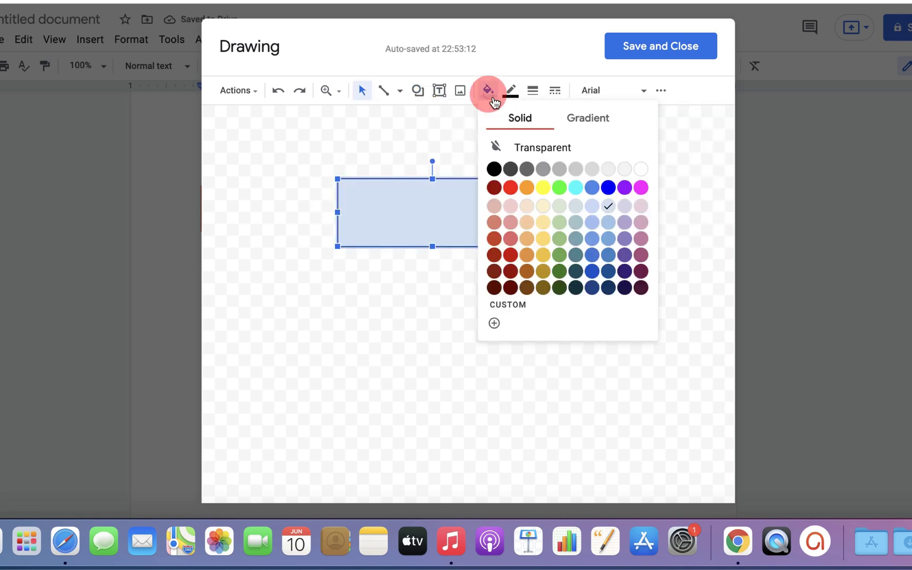
Try transparent and red fills, then fill the rectangle with a yellow gradient.
click(561, 156)
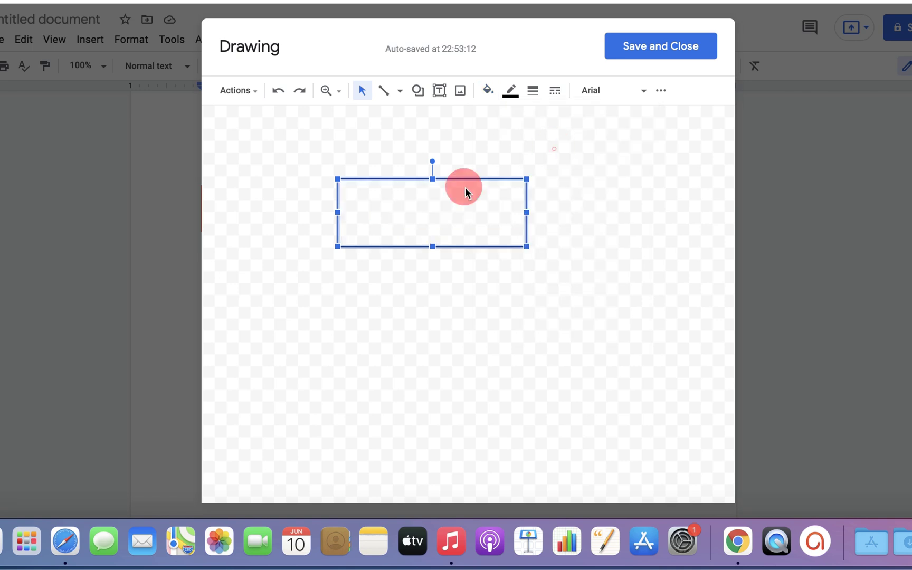
click(490, 90)
click(510, 188)
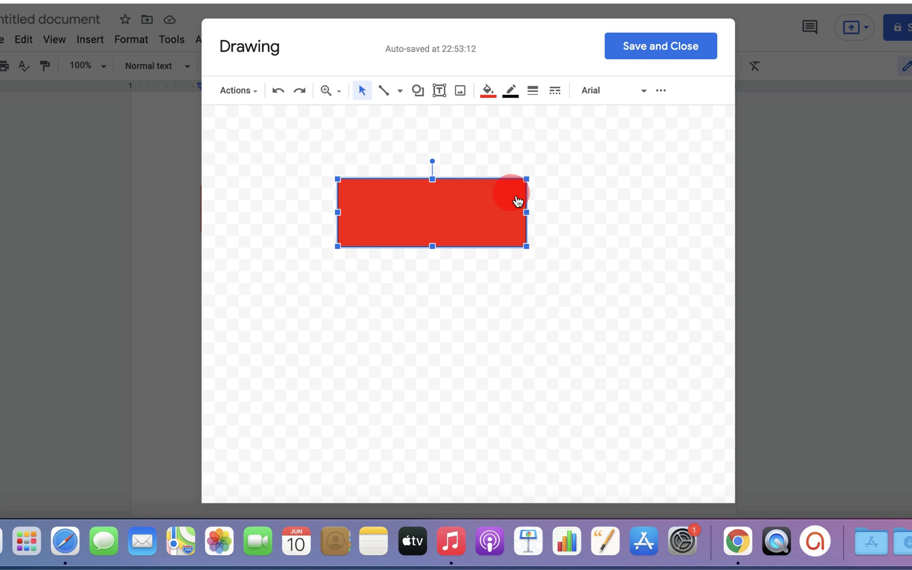
click(489, 91)
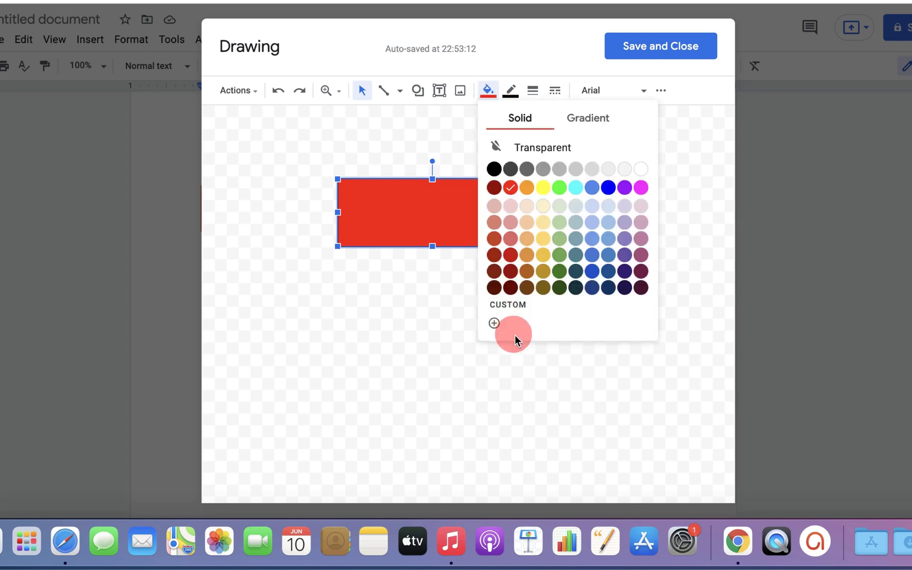
click(588, 120)
click(541, 203)
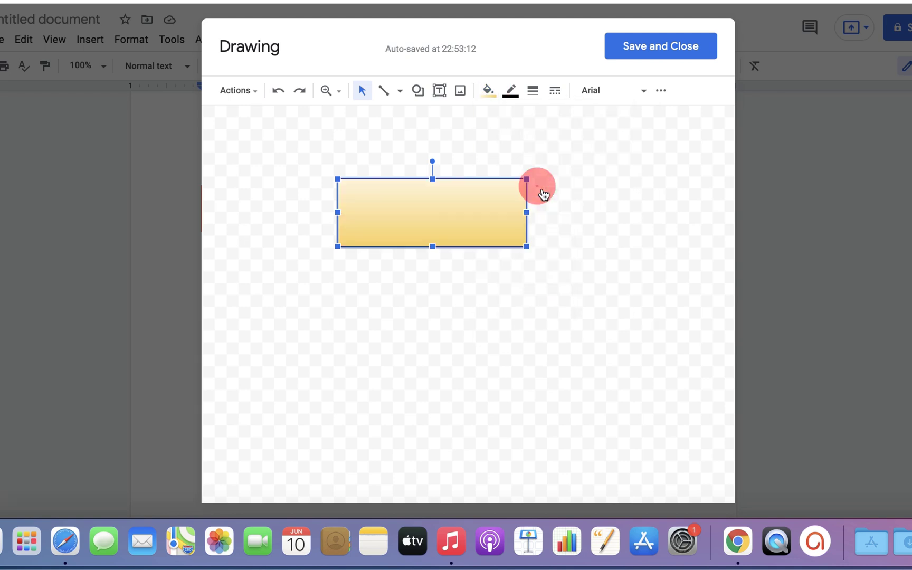
Give the rectangle an 8px border.
click(509, 90)
click(534, 91)
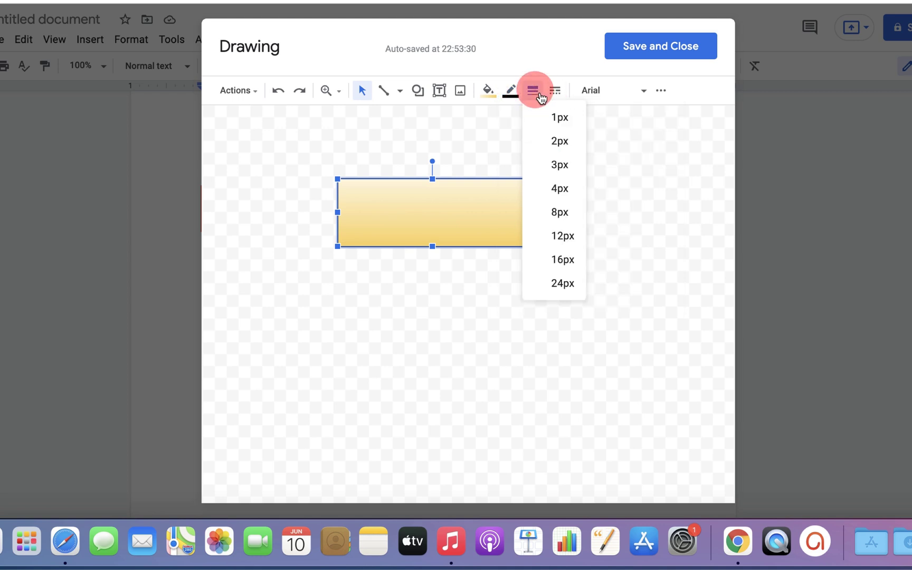
click(566, 216)
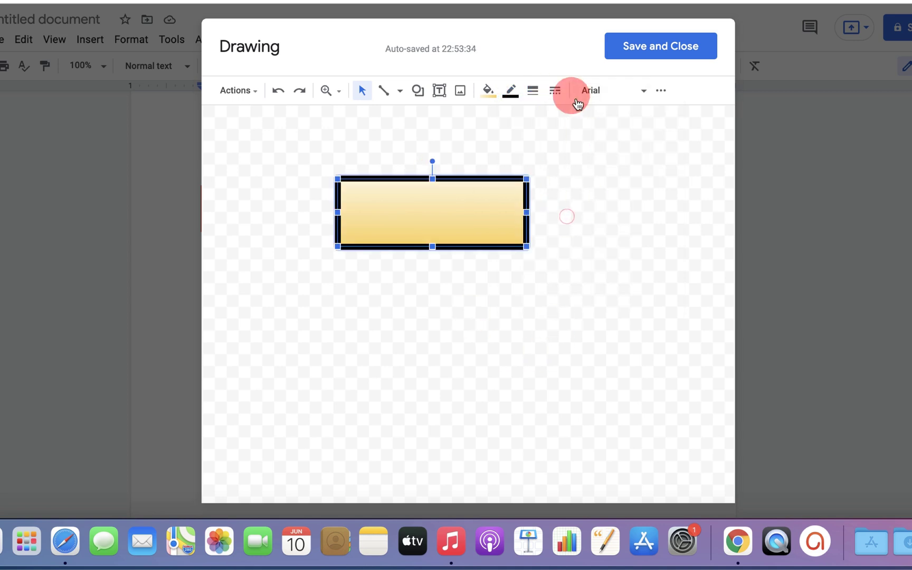
Type 'TEXT' inside the rectangle and centre it horizontally.
double_click(451, 211)
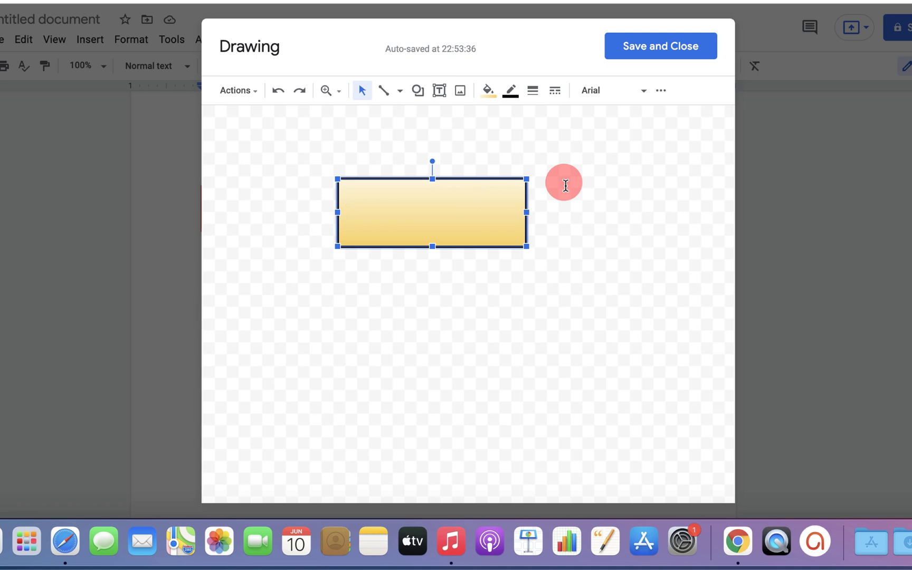
text(TEXT)
key(super+a)
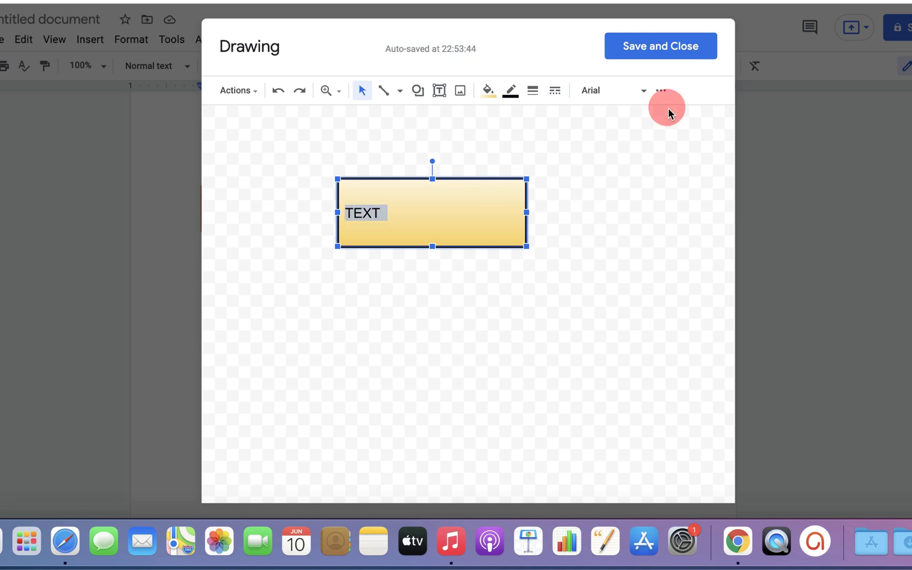
click(662, 89)
click(485, 118)
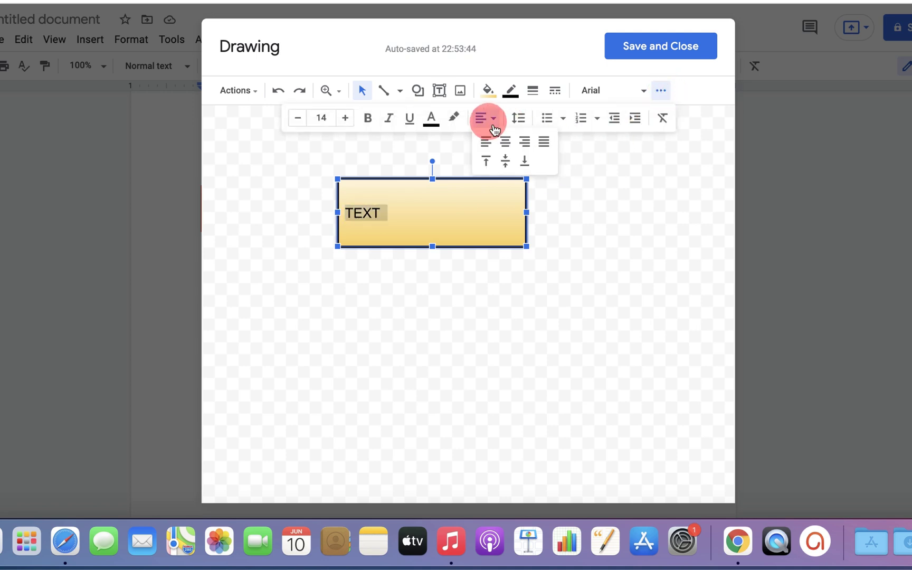
click(506, 140)
click(463, 219)
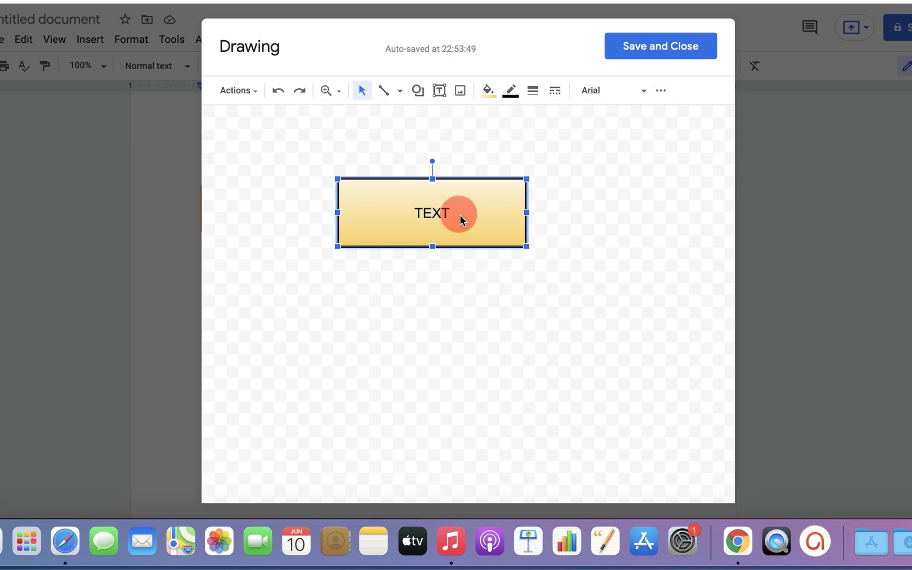
Drag the rectangle's handles to resize it slightly toward the lower right.
mouse_move(435, 165)
mouse_down()
mouse_move(452, 174)
mouse_move(433, 162)
mouse_up()
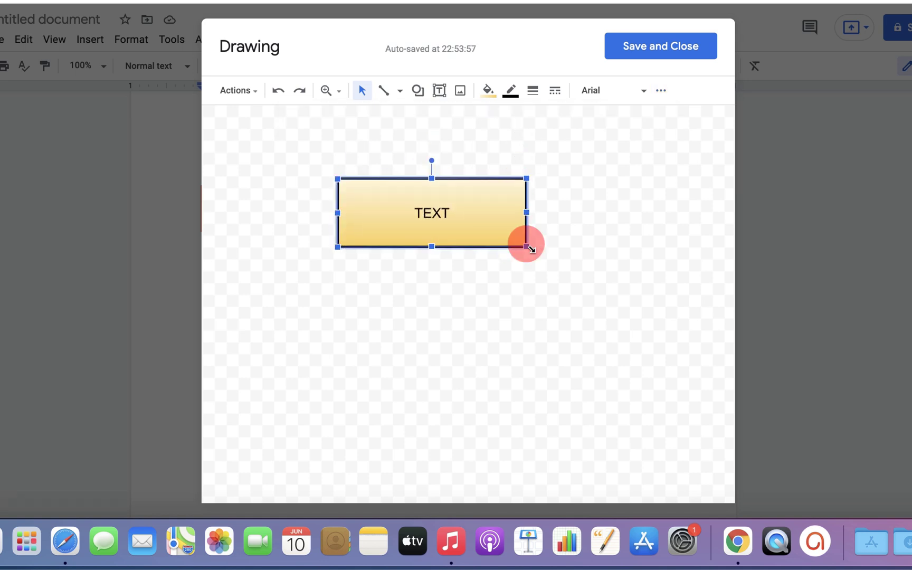
mouse_move(529, 247)
mouse_down()
mouse_move(585, 278)
mouse_move(529, 244)
mouse_up()
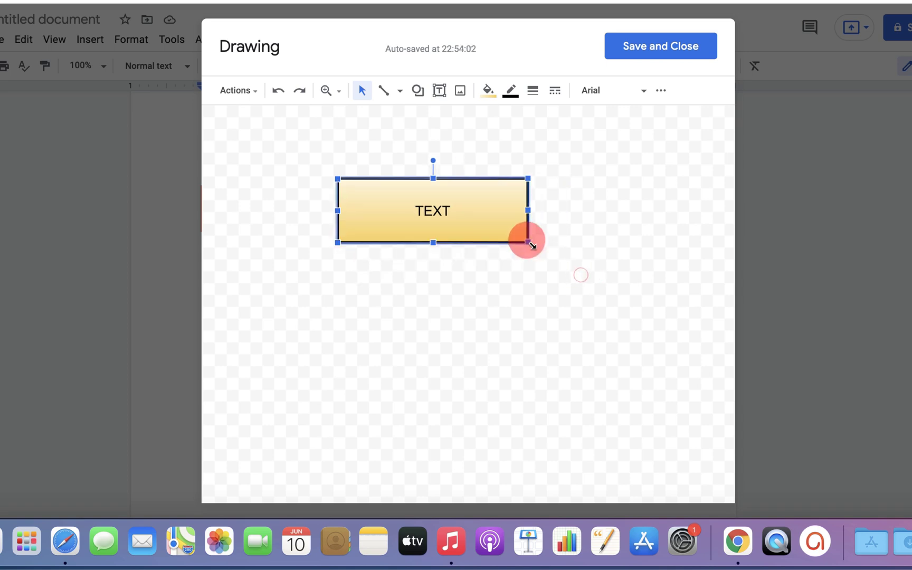
Save and close the drawing to insert it below the red Text box.
click(669, 61)
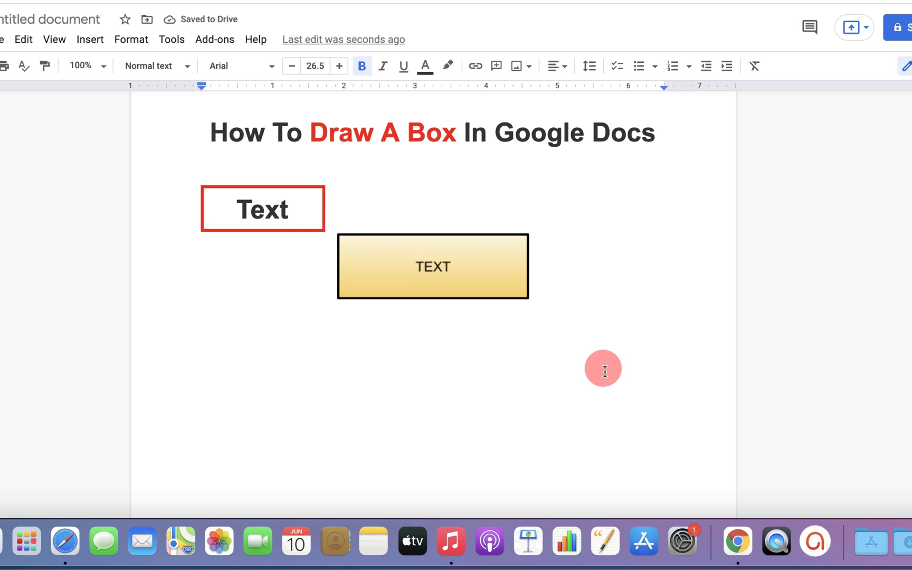